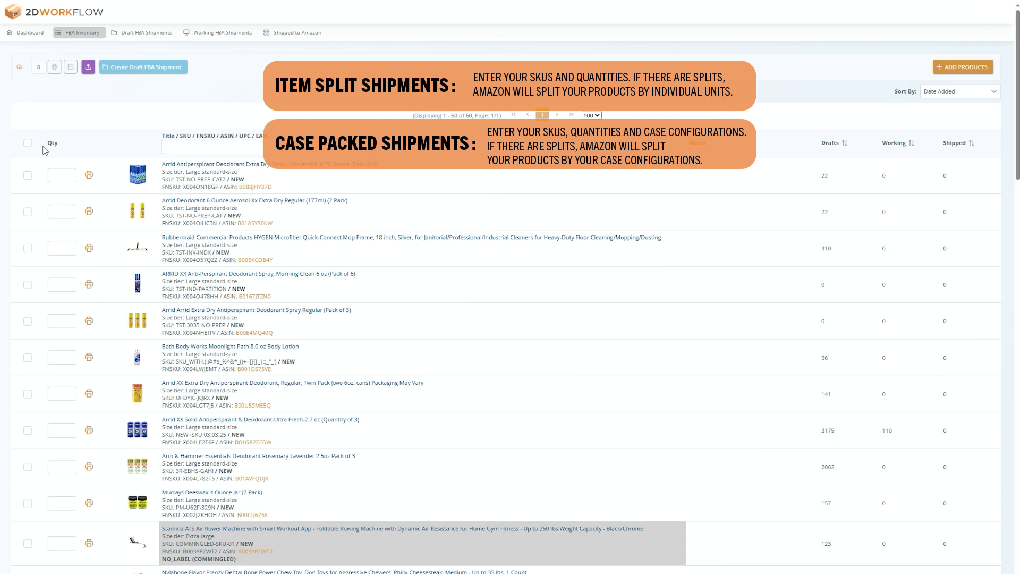
# - Enter 72 units for the Rubbermaid mop frame and the Arrid XX Solid deodorant
pyautogui.click(53, 247)
pyautogui.write('72')
pyautogui.click(63, 429)
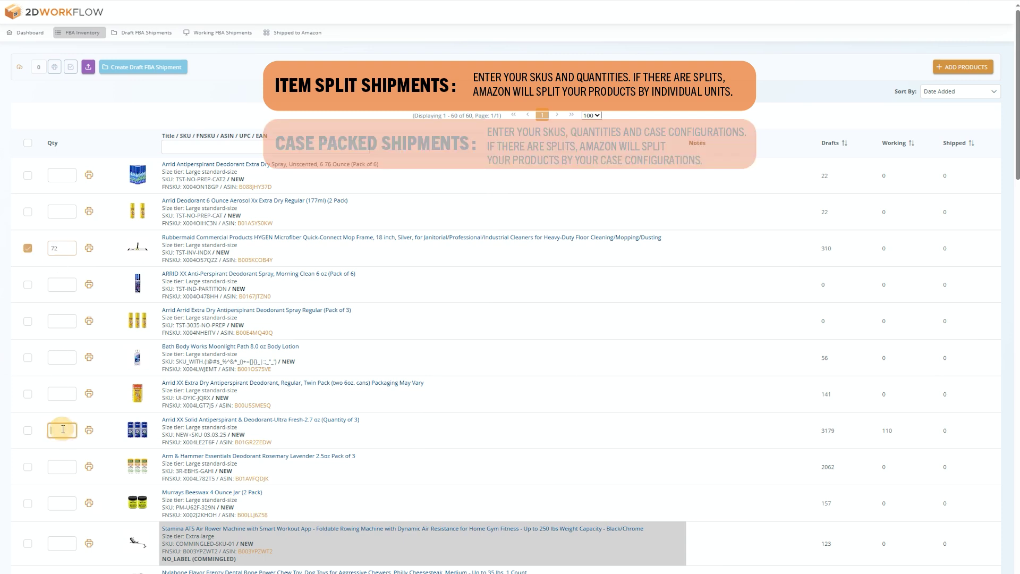
pyautogui.write('72')
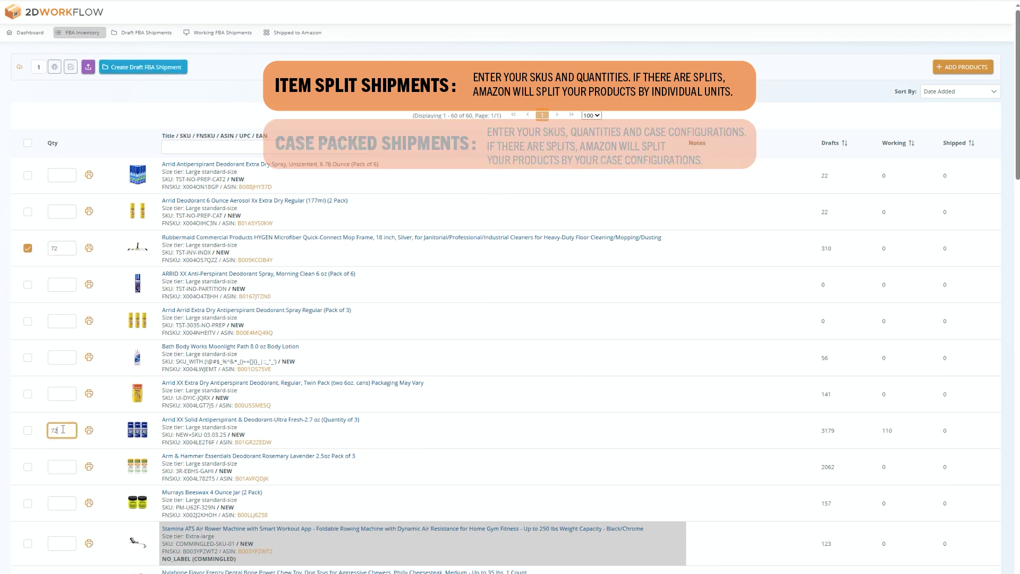
# - Filter products by 'ARRI', enter 72 for the Arrid Extra Dry gel, and start a draft shipment
pyautogui.click(217, 149)
pyautogui.write('ARRID')
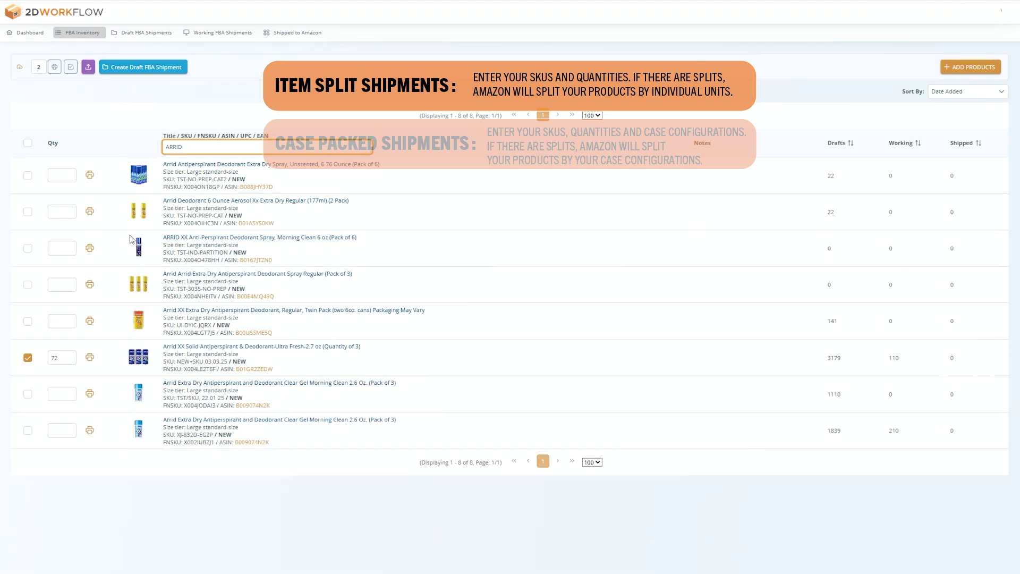
pyautogui.click(62, 394)
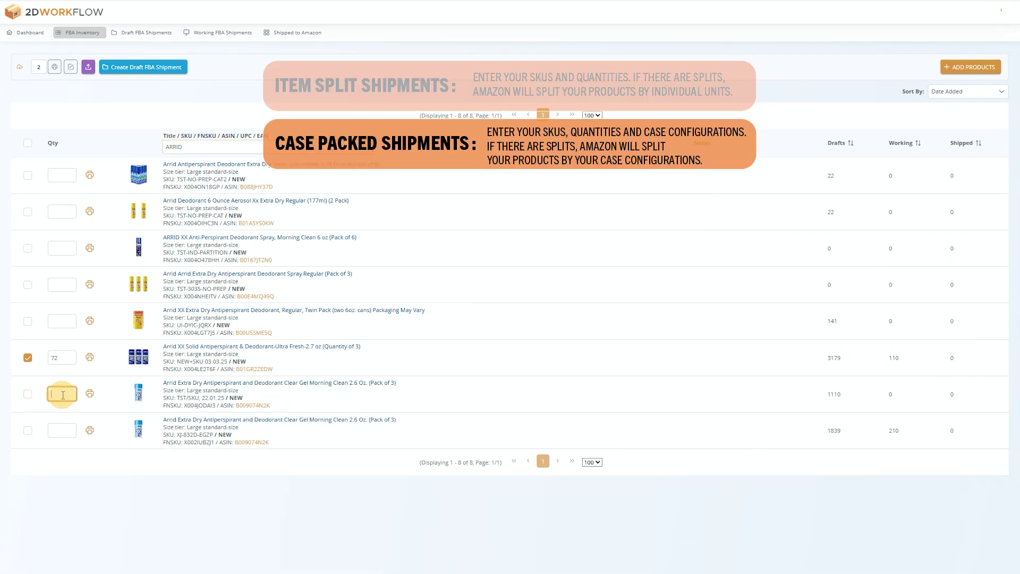
pyautogui.write('72')
pyautogui.click(150, 71)
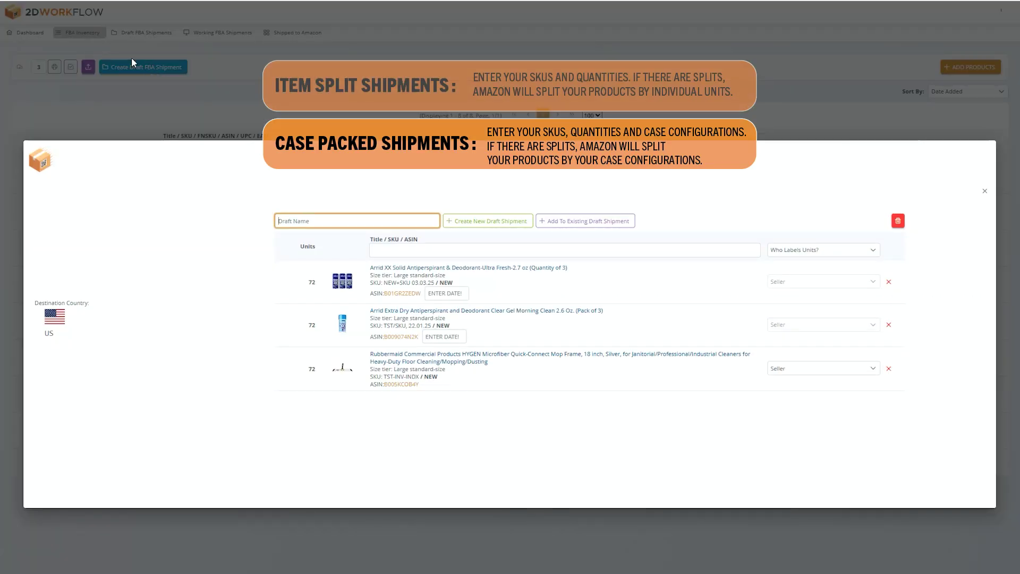
# - Name the draft 'LTL Demo - Item Splits' and create the new draft shipment
pyautogui.write('ltl')
pyautogui.press('BackSpace')
pyautogui.press('BackSpace')
pyautogui.press('BackSpace')
pyautogui.press('BackSpace')
pyautogui.press('BackSpace')
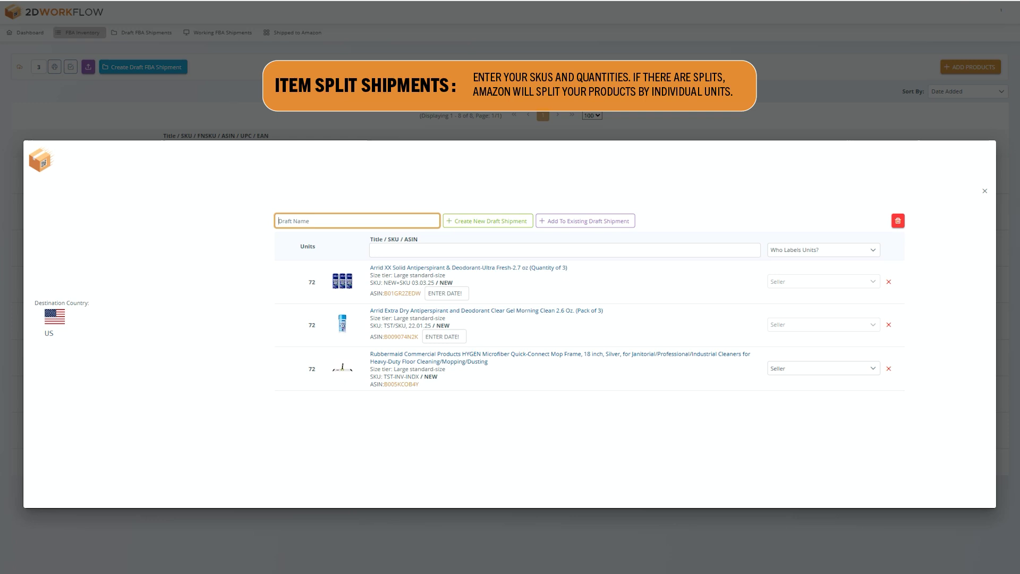
pyautogui.write('LTL Demo')
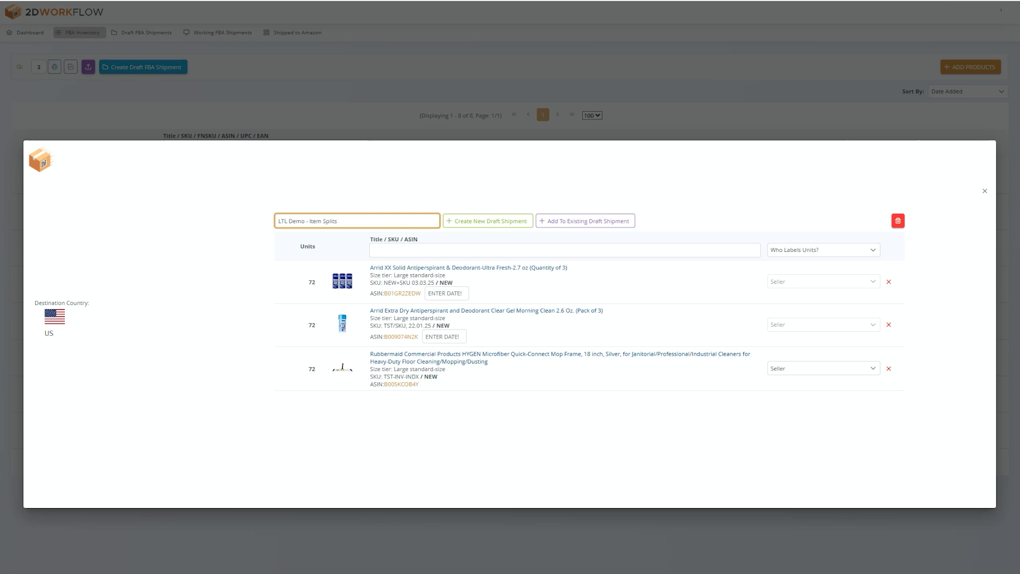
pyautogui.write('- Item Splits')
pyautogui.click(471, 221)
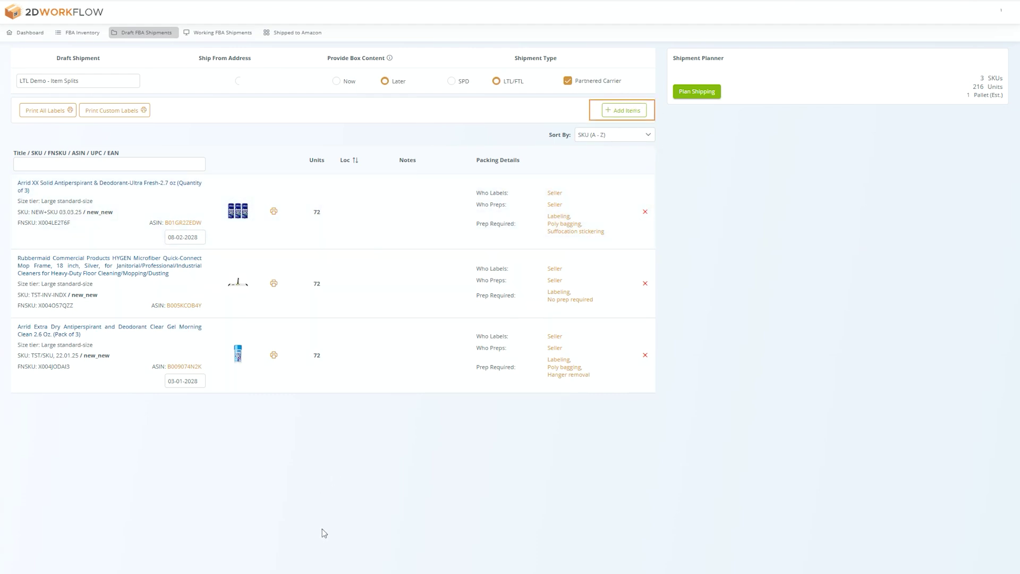
# - Enter '3-PACK - EXTRA TAPE!!' in the Arrid XX Solid row's Notes cell and save it
pyautogui.click(413, 208)
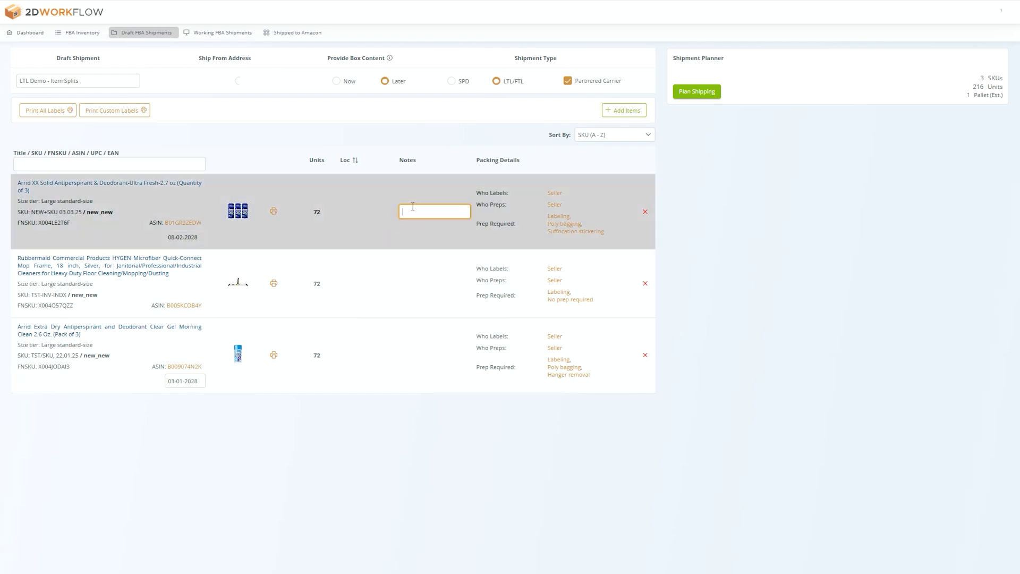
pyautogui.write('3-PACK - EXTRA TAPE!!')
pyautogui.click(449, 432)
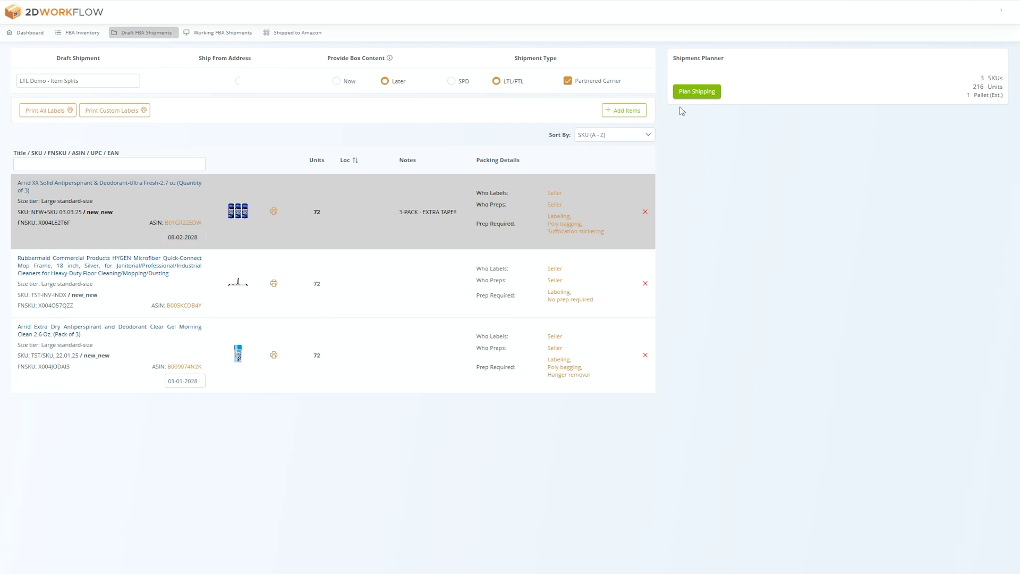
# - Plan shipping and create the shipment for Shipping Option 1, TMB8: Homestead, FL
pyautogui.click(696, 94)
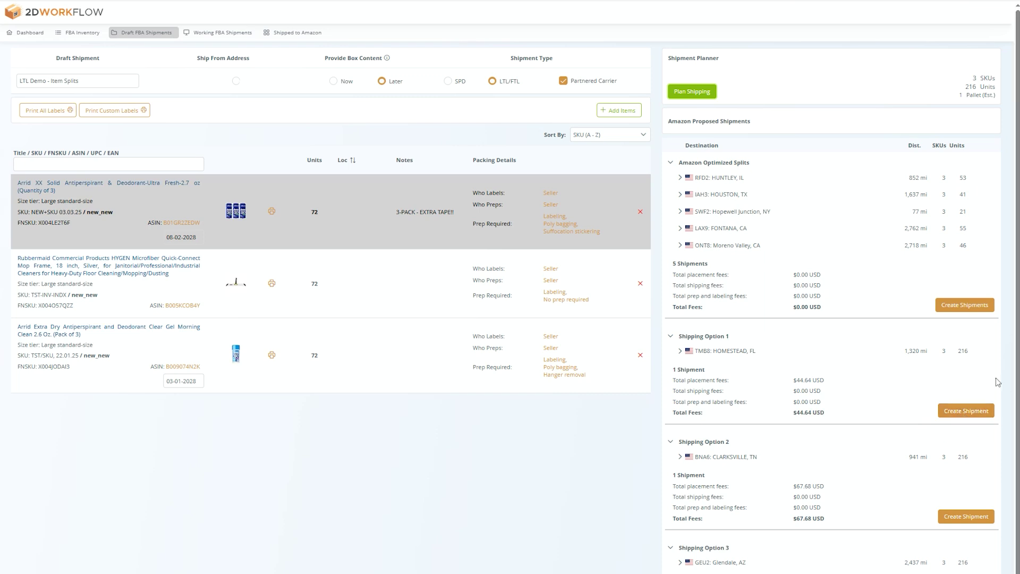
pyautogui.click(967, 413)
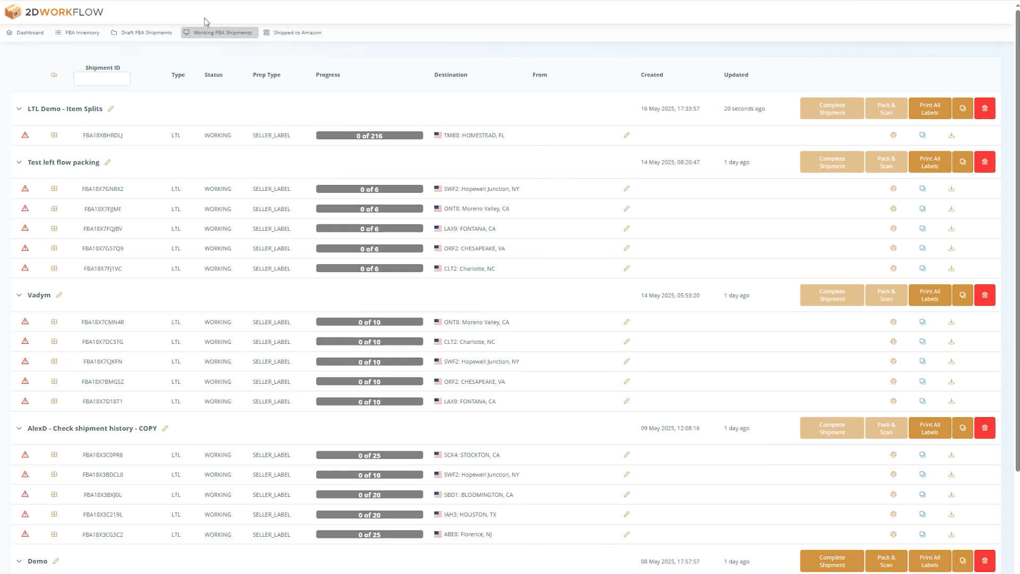
# - Open the LTL Demo - Item Splits shipment and go to the Arrid XX Solid label-printing step
pyautogui.click(54, 136)
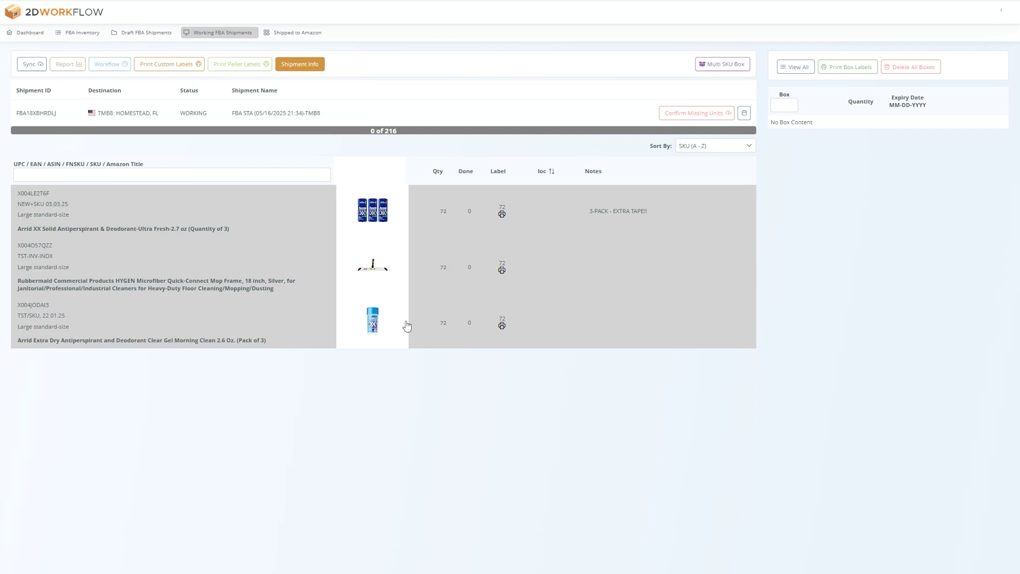
pyautogui.click(501, 212)
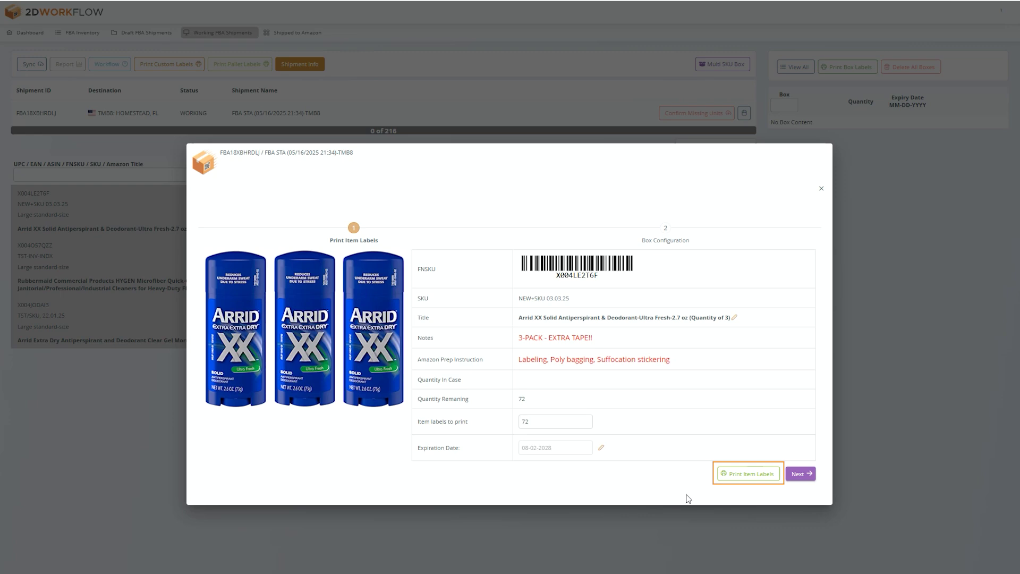
# - Print the 72 Arrid XX Solid item labels and continue to box configuration
pyautogui.click(750, 474)
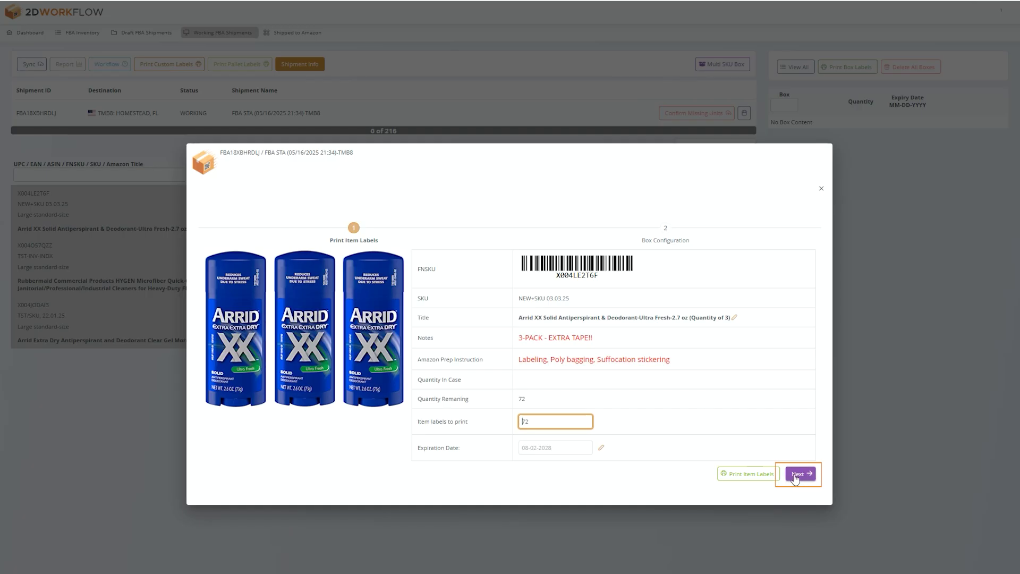
pyautogui.click(795, 476)
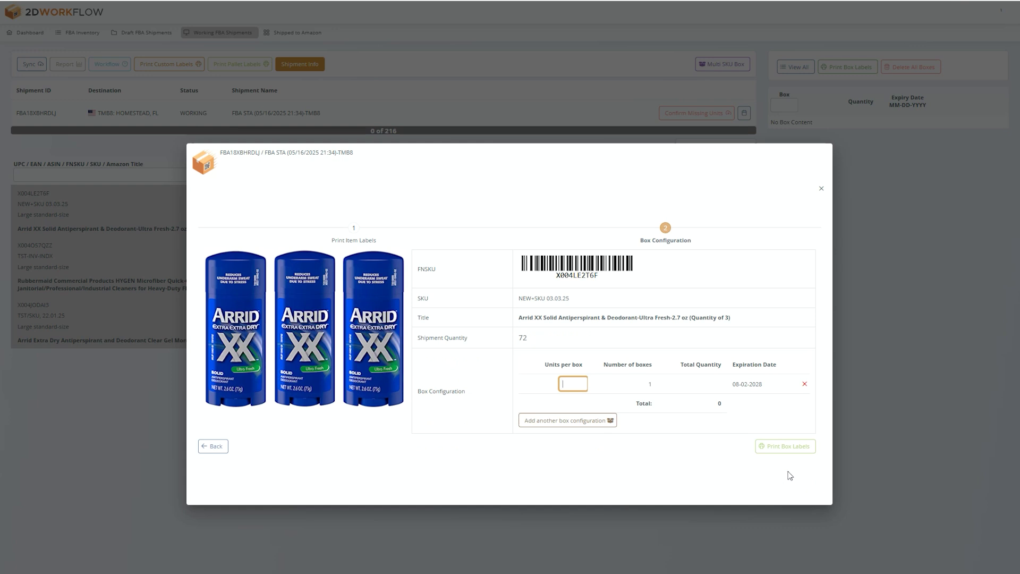
# - Pack the Arrid XX Solid units as 6 boxes of 12 and print their box labels
pyautogui.write('12')
pyautogui.doubleClick(641, 388)
pyautogui.write('6')
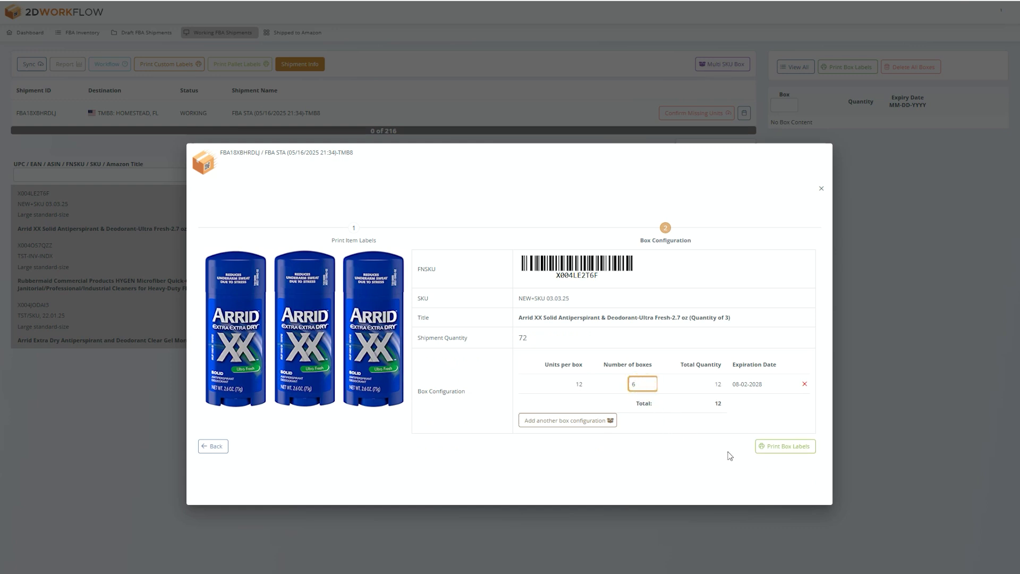
pyautogui.click(788, 451)
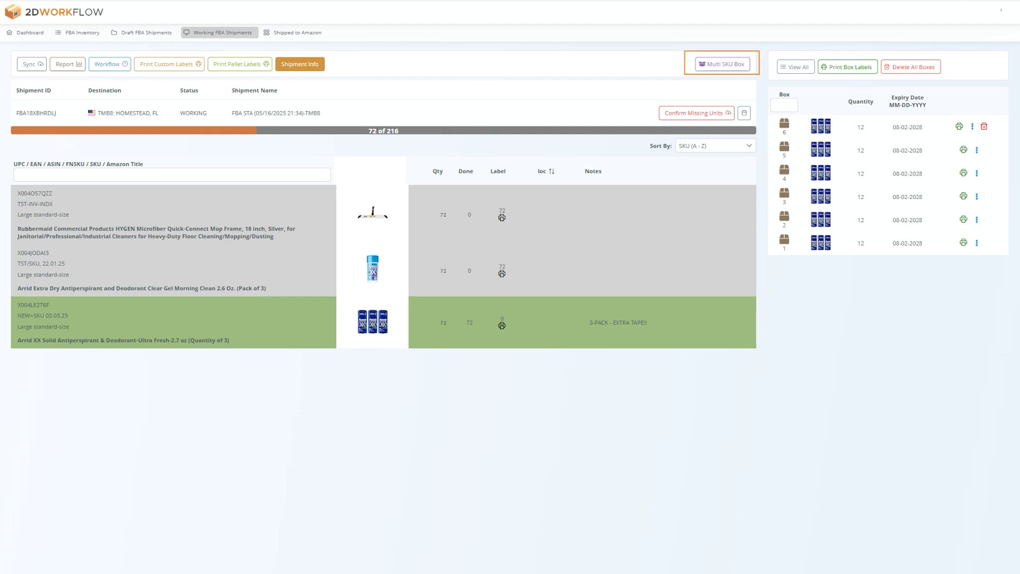
pyautogui.click(717, 65)
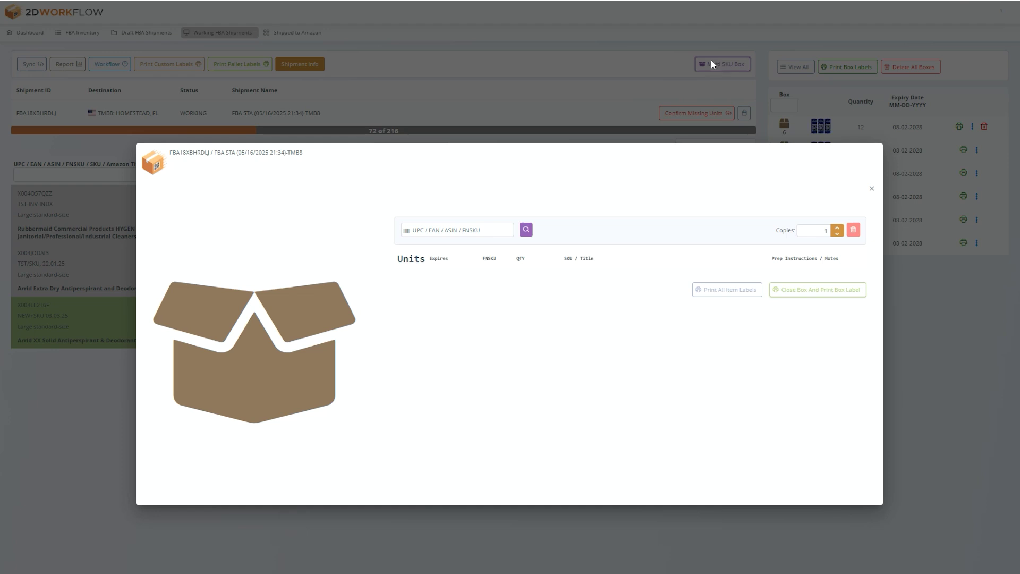
# - Fill a mixed box with 3 Arrid Extra Dry and 3 Rubbermaid mop frames, close it with 4 labels
pyautogui.click(525, 230)
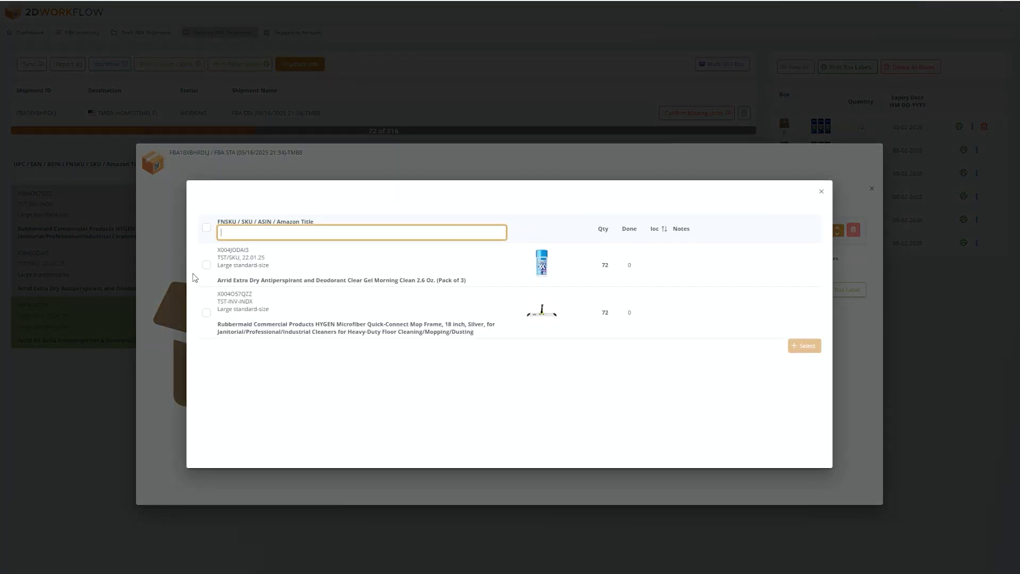
pyautogui.click(206, 264)
pyautogui.click(207, 313)
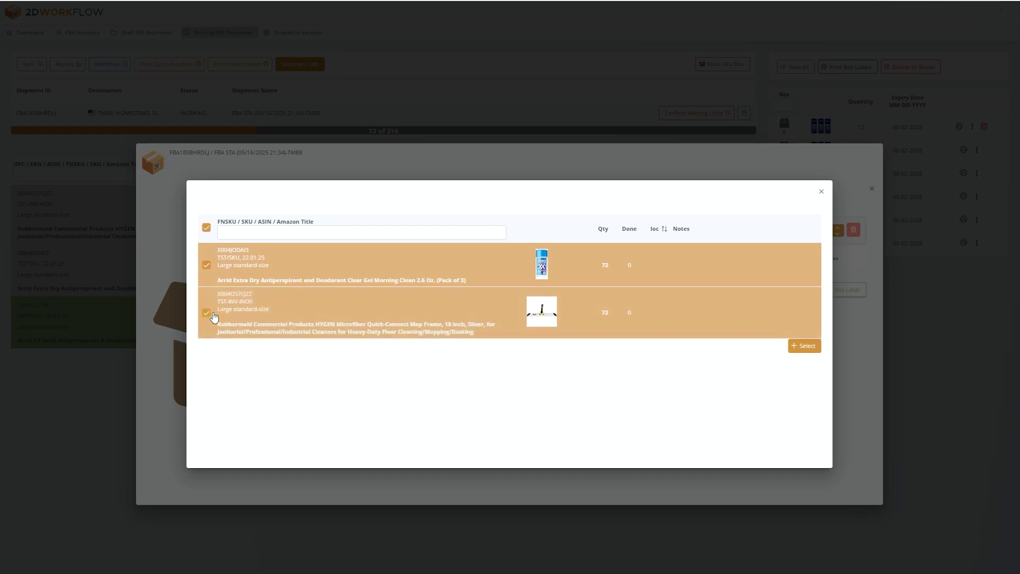
pyautogui.click(804, 345)
pyautogui.click(837, 232)
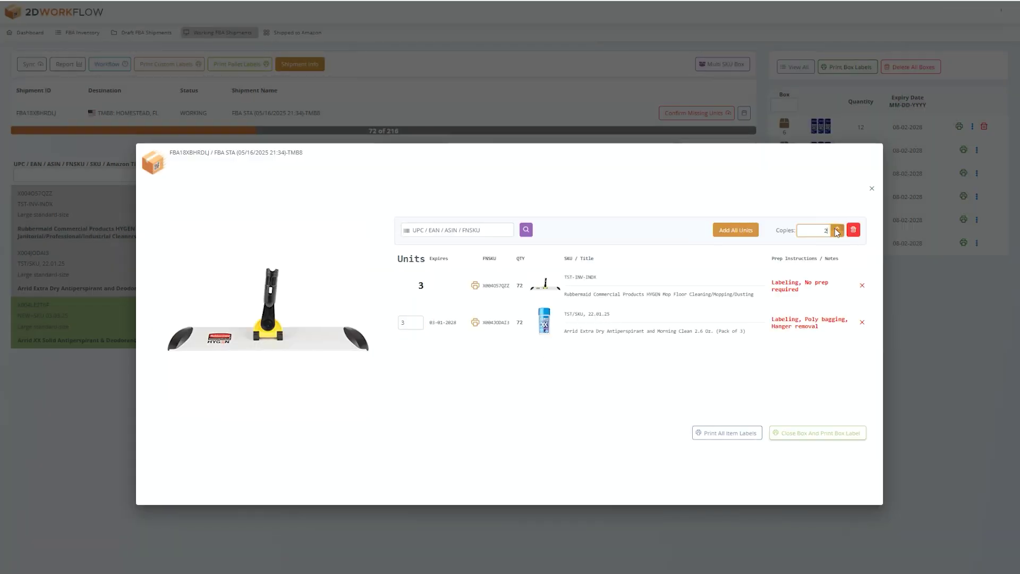
pyautogui.click(836, 228)
pyautogui.click(836, 227)
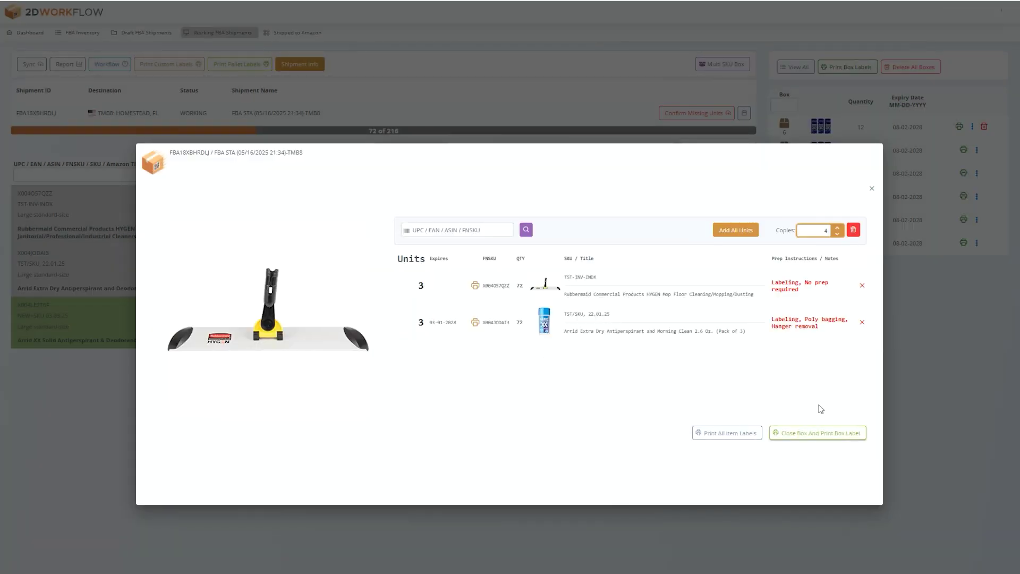
pyautogui.click(812, 437)
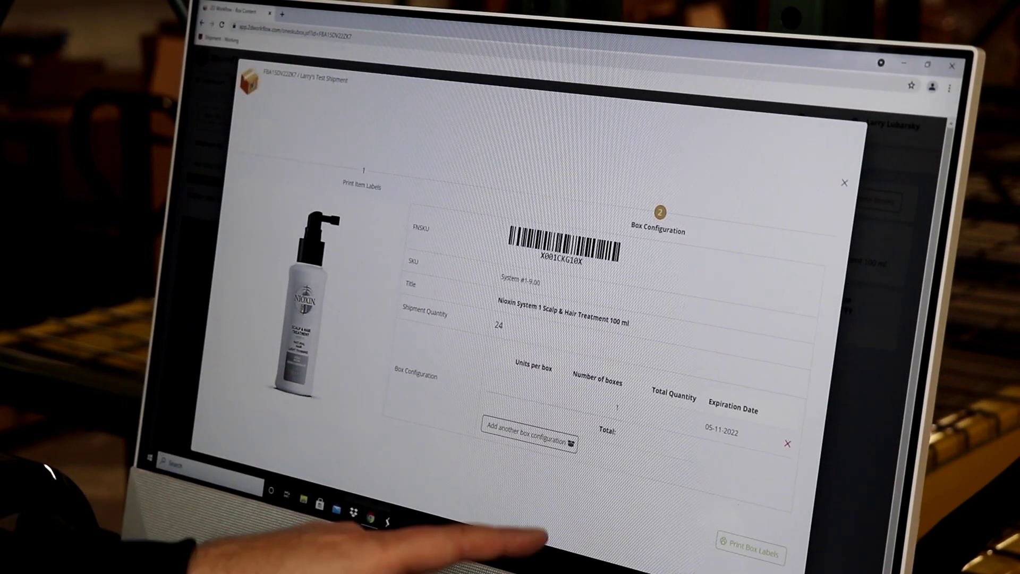
# - Configure the remaining single-SKU boxes as 8 boxes of 6 units each
pyautogui.write('6')
pyautogui.press('Tab')
pyautogui.write('8')
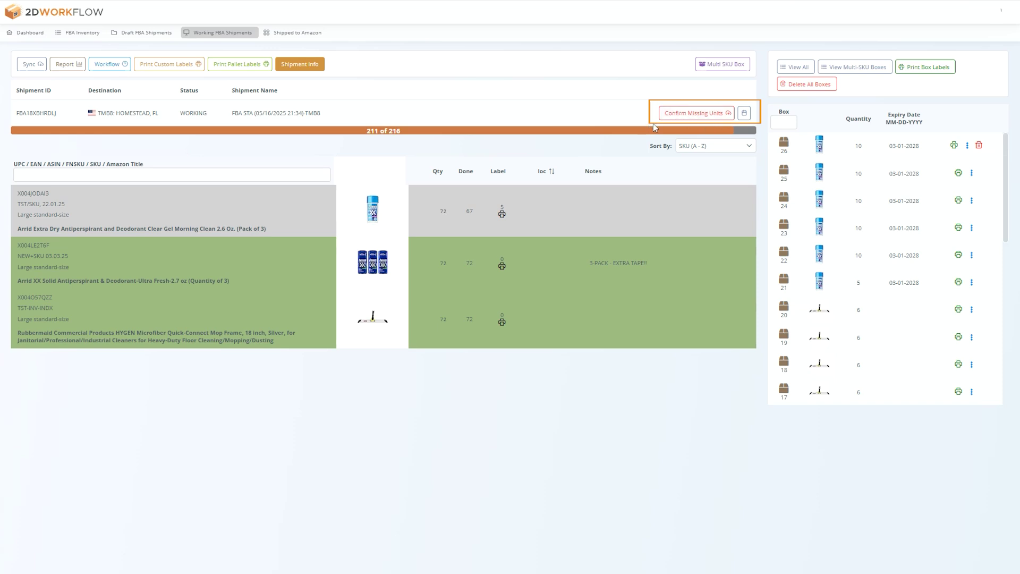
# - Confirm the 5 missing Arrid Extra Dry units, then complete LTL Demo - Item Splits from Working Shipments
pyautogui.click(696, 112)
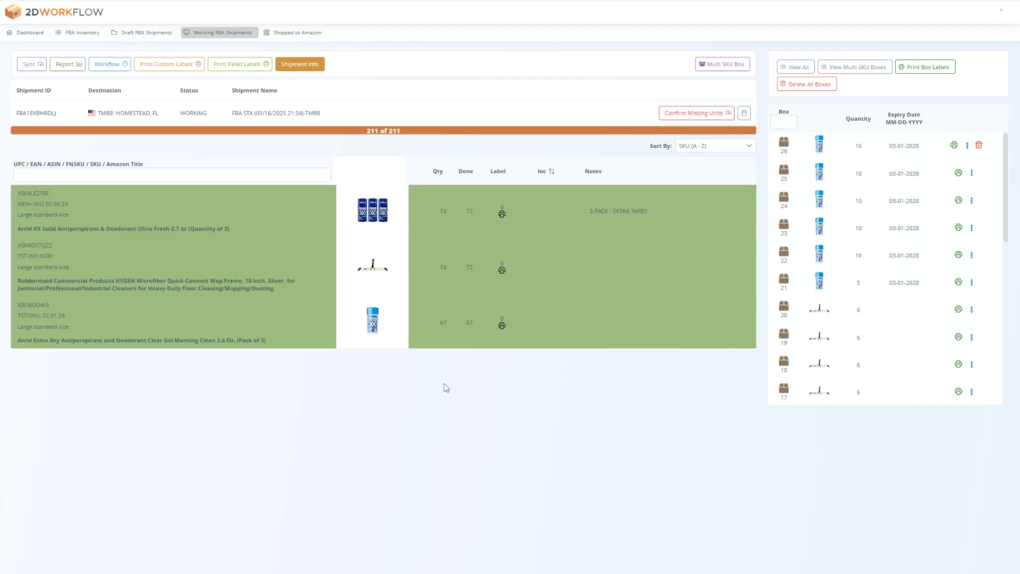
pyautogui.click(237, 37)
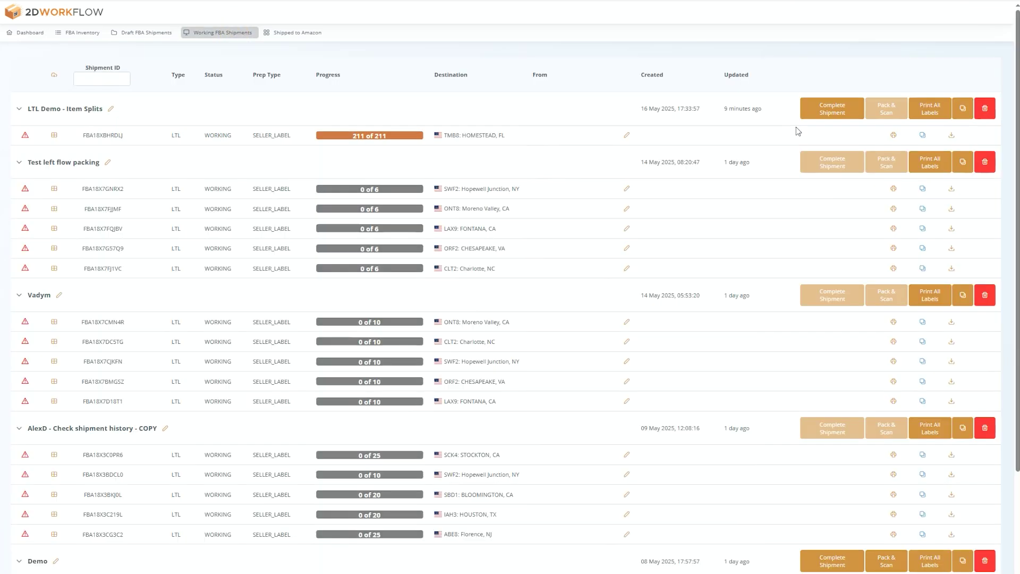
pyautogui.click(813, 117)
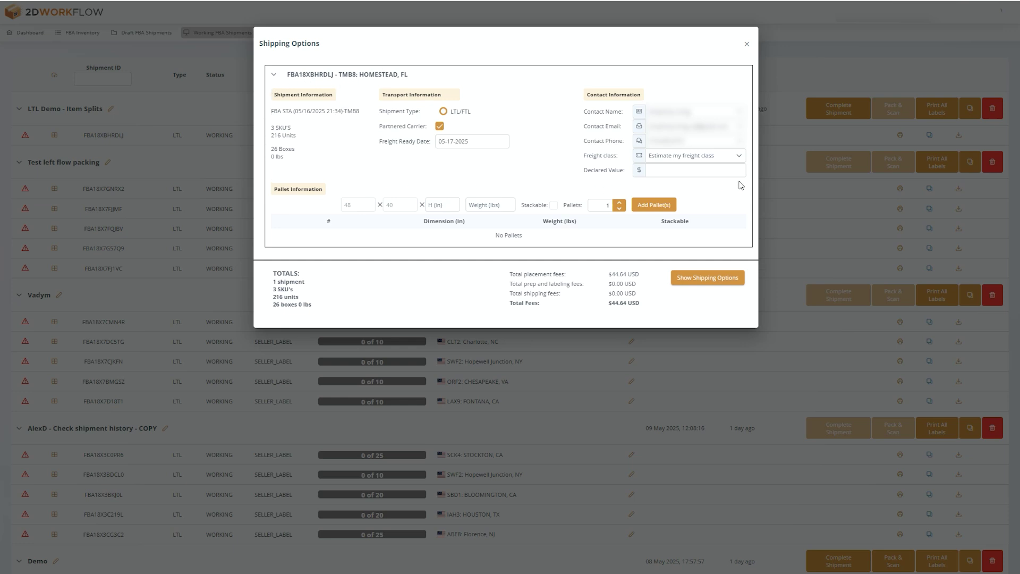
# - Add one 48×40×53 pallet with height 53 and weight 210 lbs
pyautogui.click(440, 207)
pyautogui.click(437, 209)
pyautogui.write('53')
pyautogui.click(480, 205)
pyautogui.write('210')
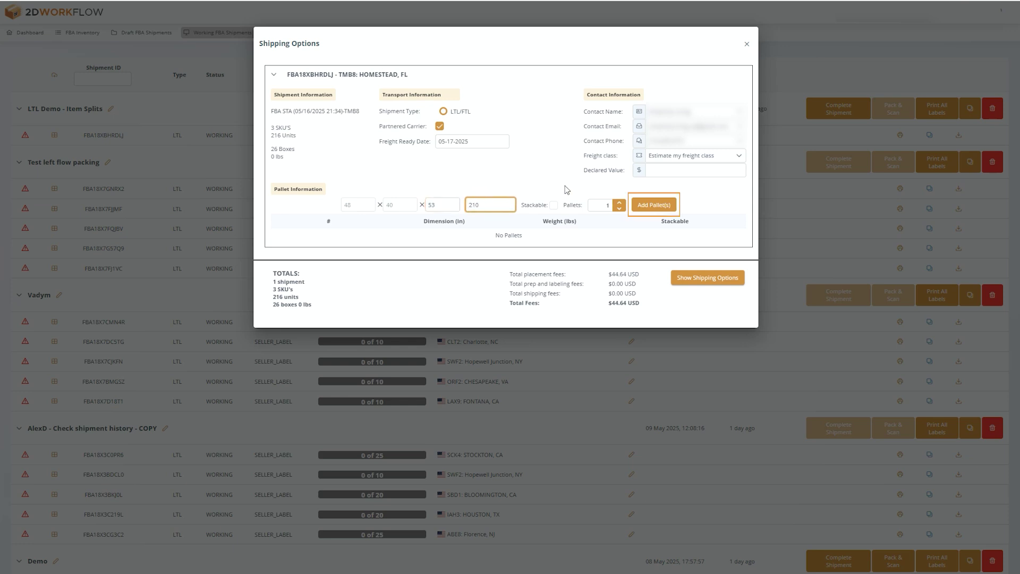
pyautogui.click(663, 209)
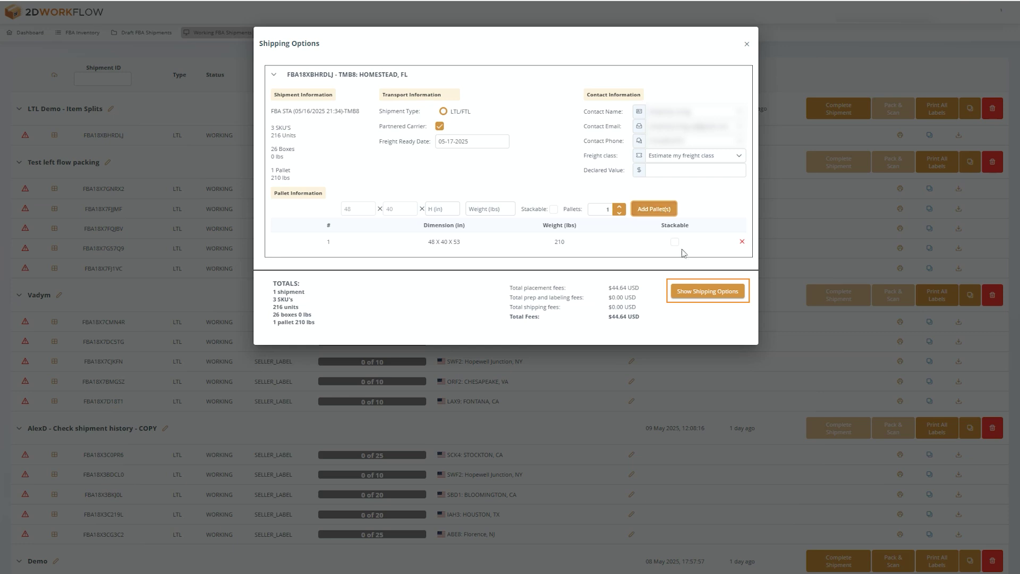
# - Buy Amazon Freight LTL shipping at $193.73 and complete the shipment
pyautogui.click(695, 297)
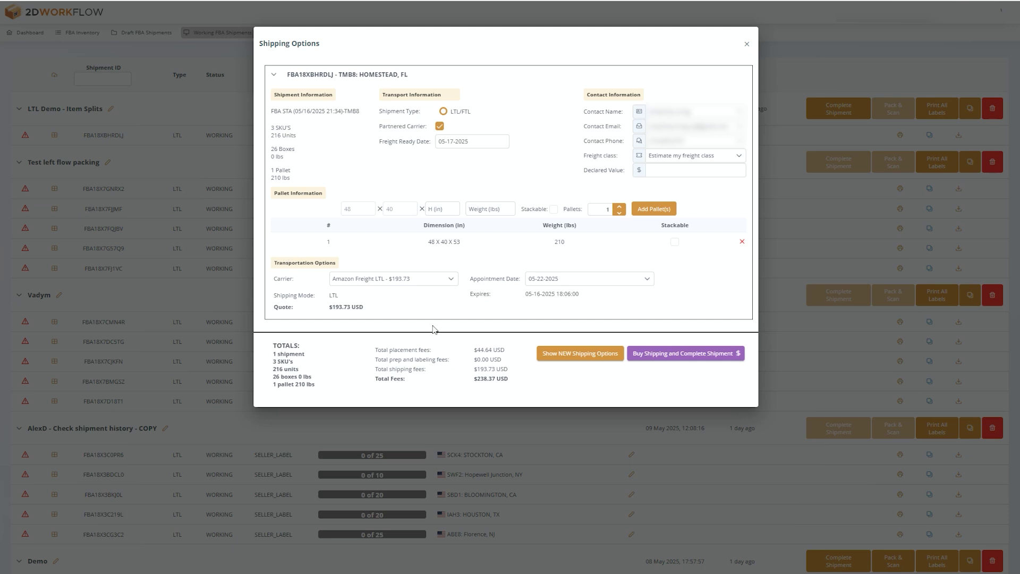
pyautogui.click(450, 278)
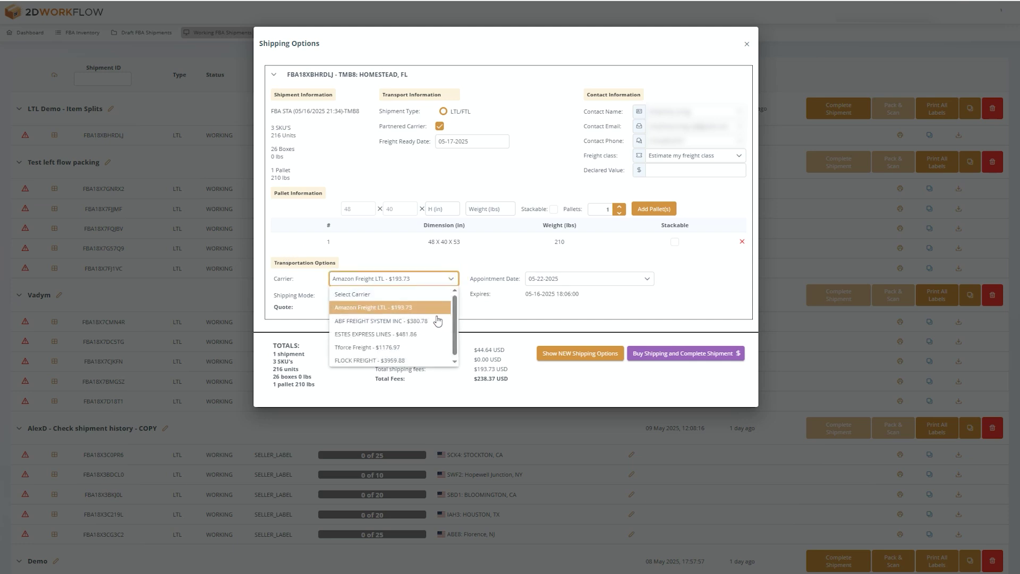
pyautogui.scroll(-1, 433, 334)
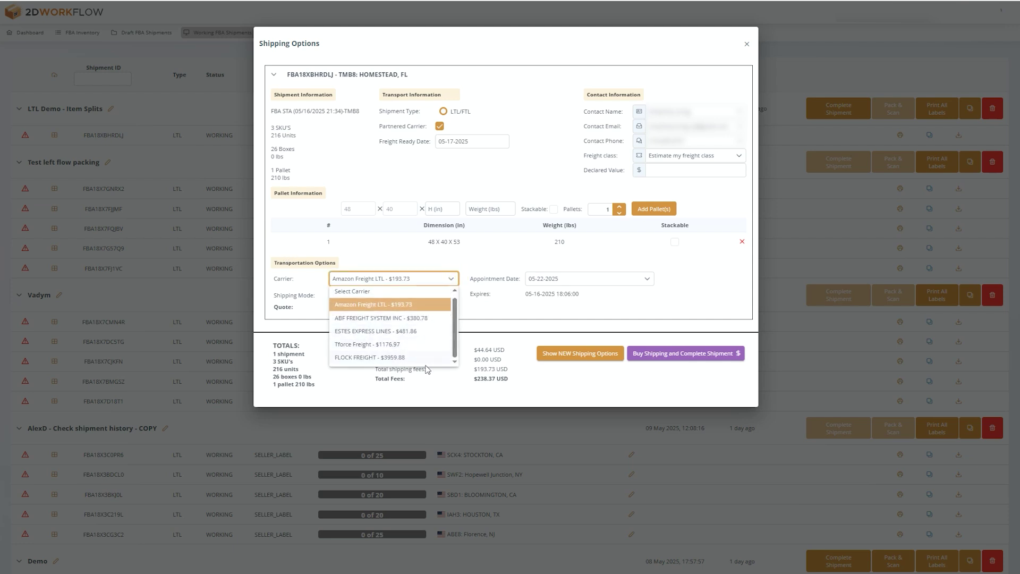
pyautogui.click(417, 308)
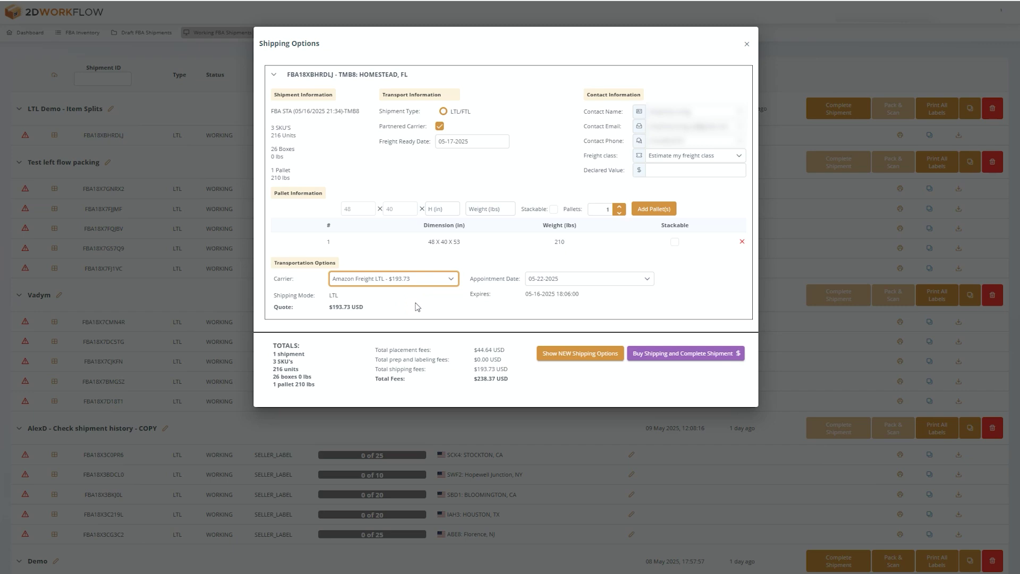
pyautogui.click(687, 360)
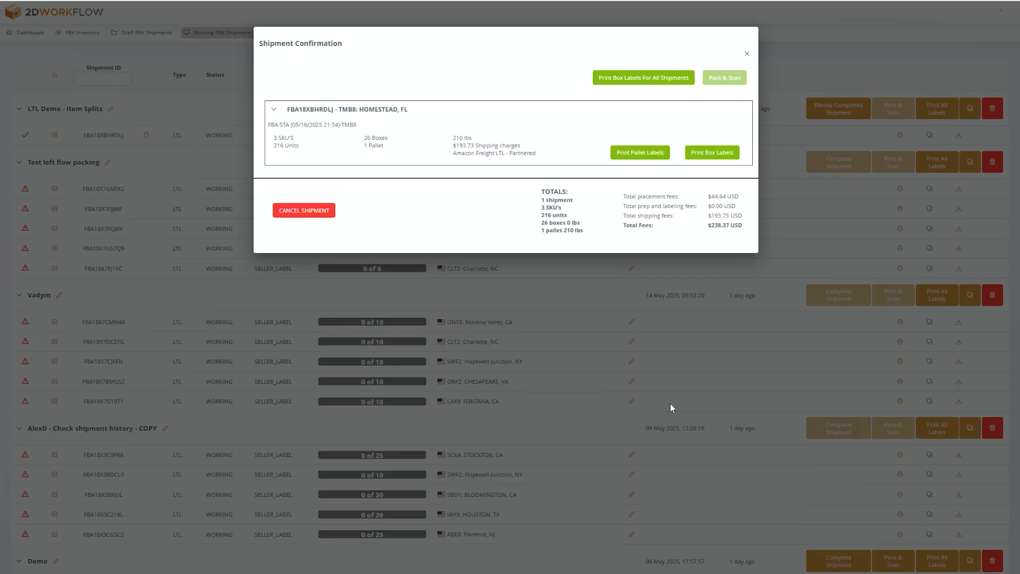
# - Dismiss the $238.37 Shipment Confirmation and mark the Homestead shipment Ready To Ship
pyautogui.click(670, 403)
pyautogui.click(27, 137)
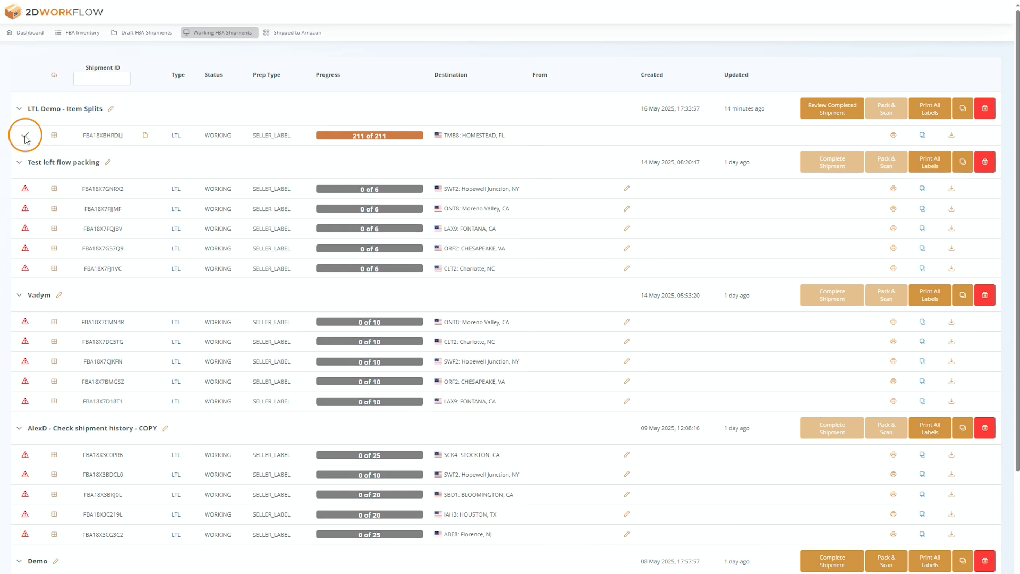
pyautogui.moveTo(24, 139)
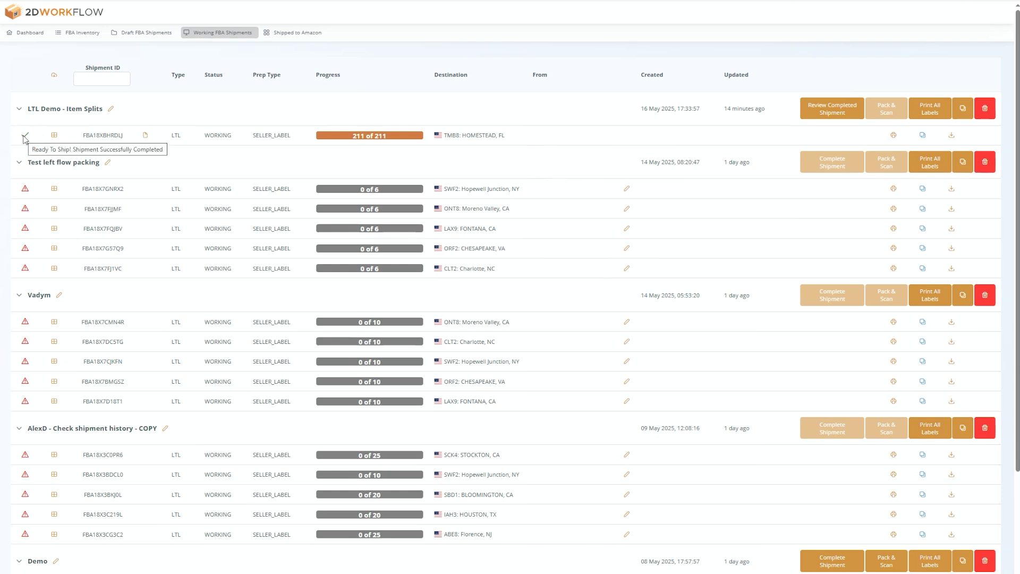